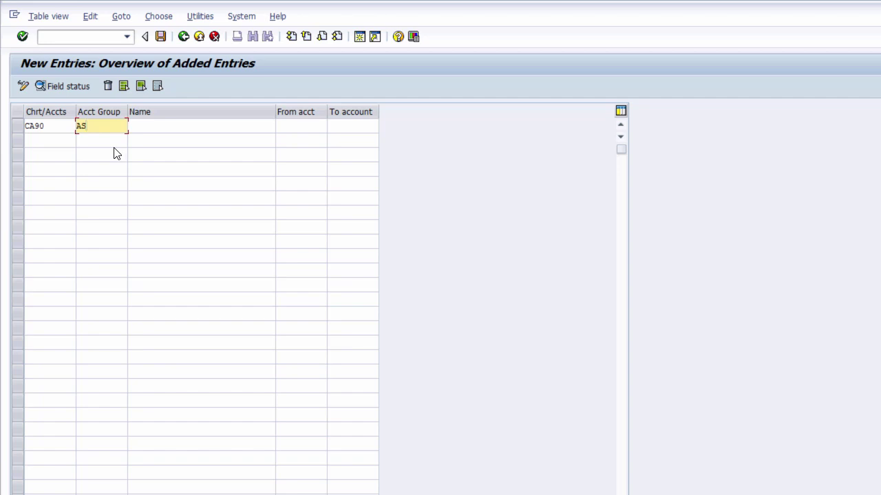
Enter the account groups CASH, Exp and Rev in the three rows below AS.
left_click(113, 141)
type("CASH")
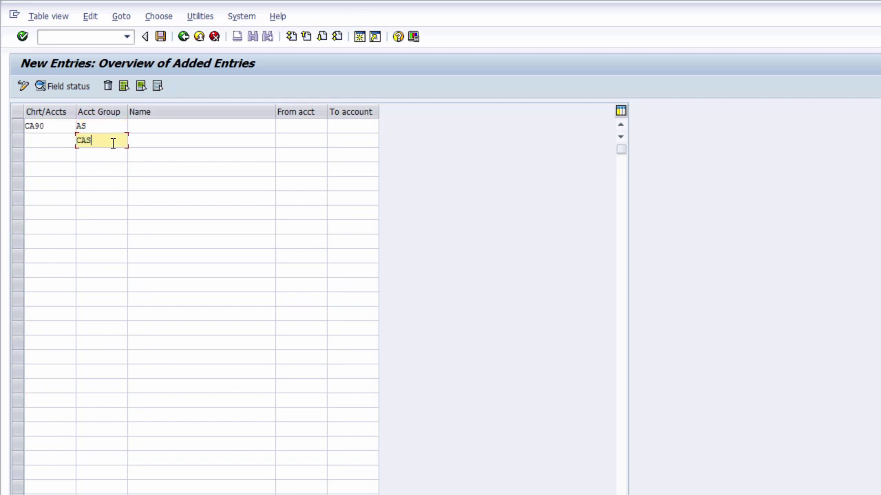
left_click(99, 156)
type("Expe")
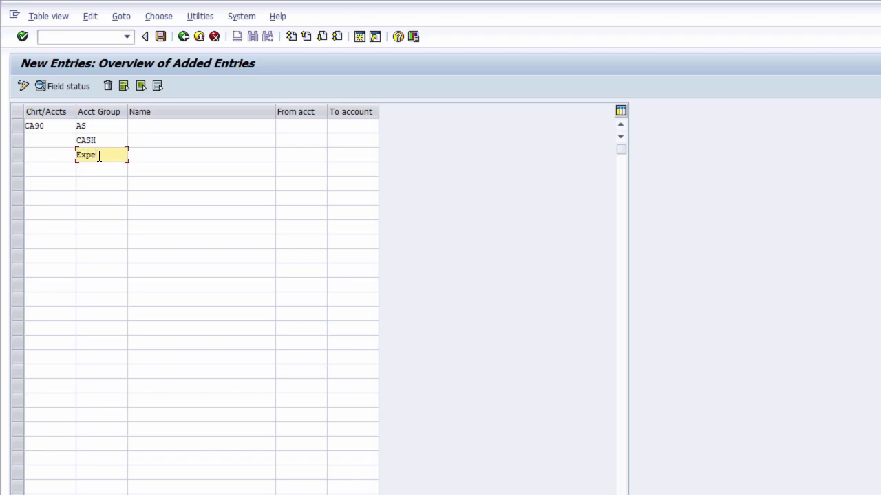
key("BackSpace")
key("BackSpace")
type("p")
left_click(92, 181)
left_click(101, 171)
type("Rev")
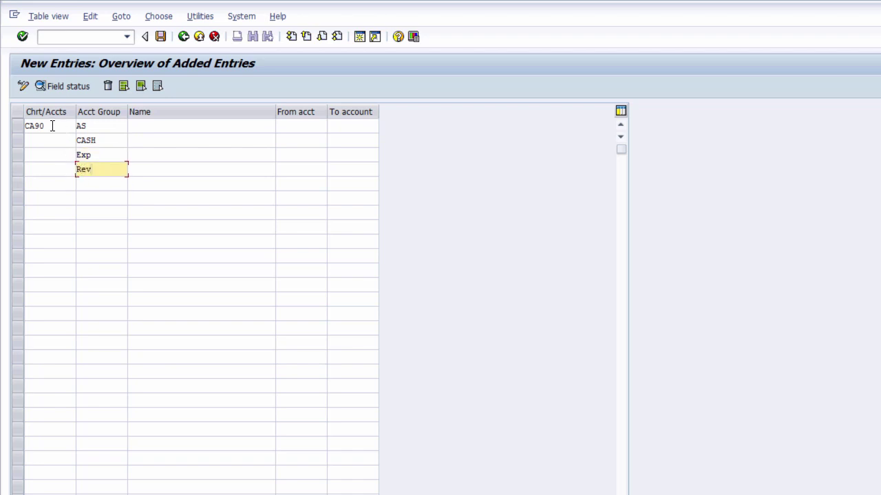
Copy the chart of accounts CA90 from the AS row into the CASH, Exp and Rev rows.
left_click_drag(53, 125, 23, 130)
key("ctrl+c")
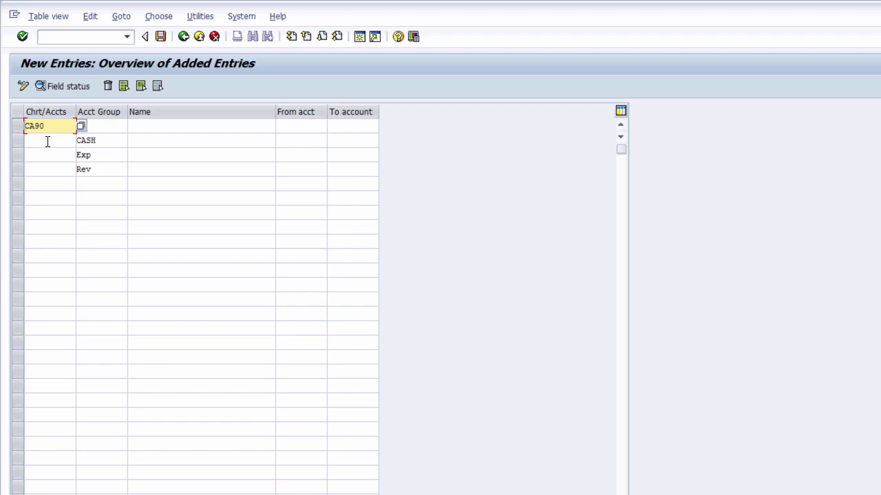
left_click(47, 142)
key("ctrl+v")
left_click(51, 157)
key("ctrl+v")
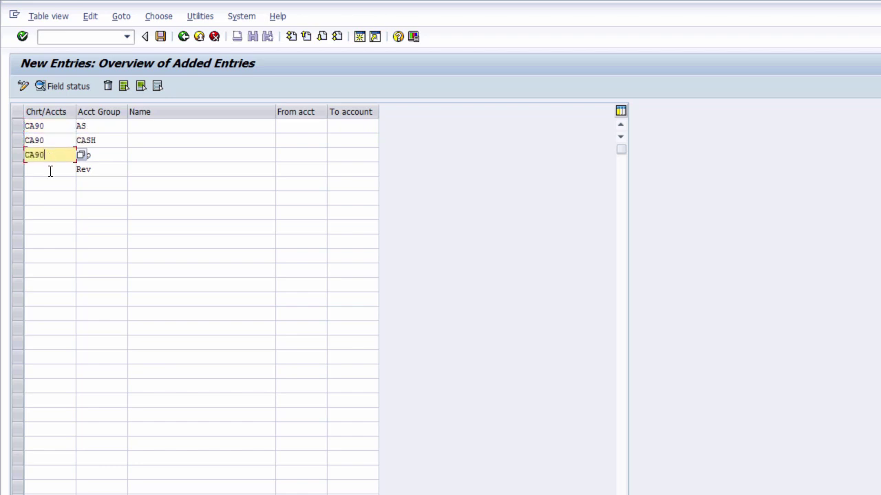
left_click(50, 172)
key("ctrl+v")
Name the AS group "Asset Account" and the CASH group "Cash Accounts".
left_click(160, 128)
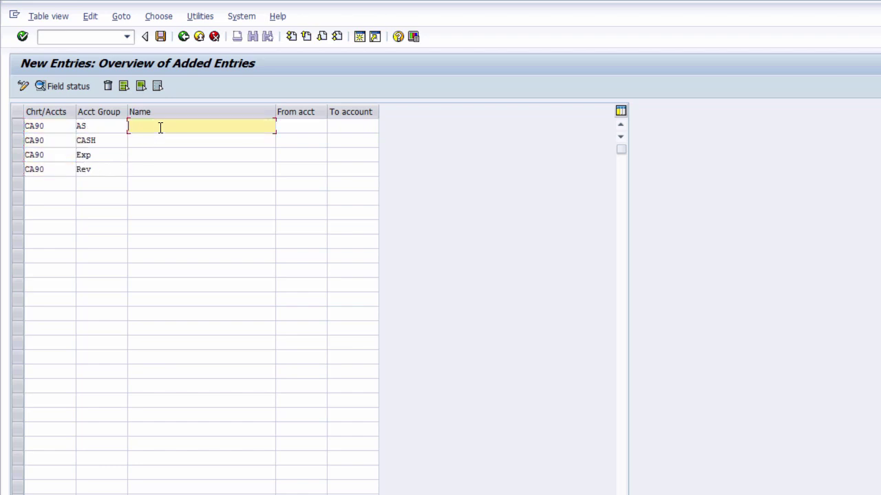
type("Asset Account")
left_click(160, 139)
type("Cash A")
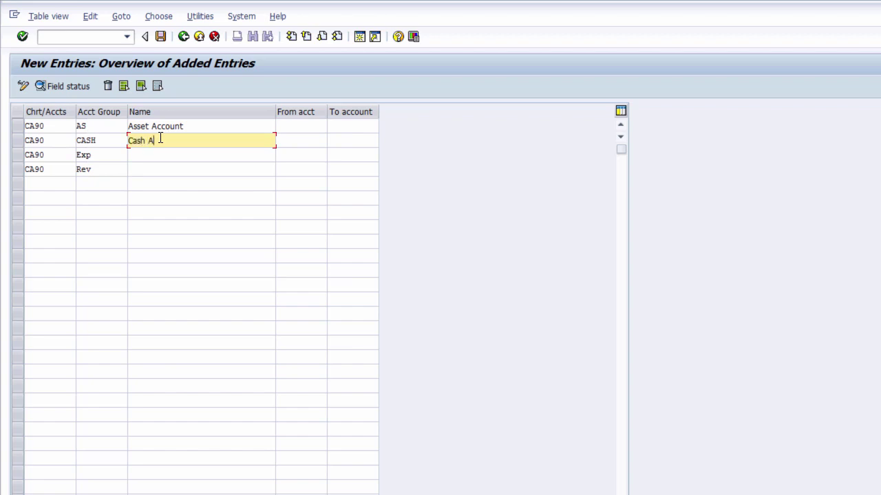
type("ccounts")
Name the Exp group "Expense Account" and the Rev group "Revenue Account".
left_click(154, 152)
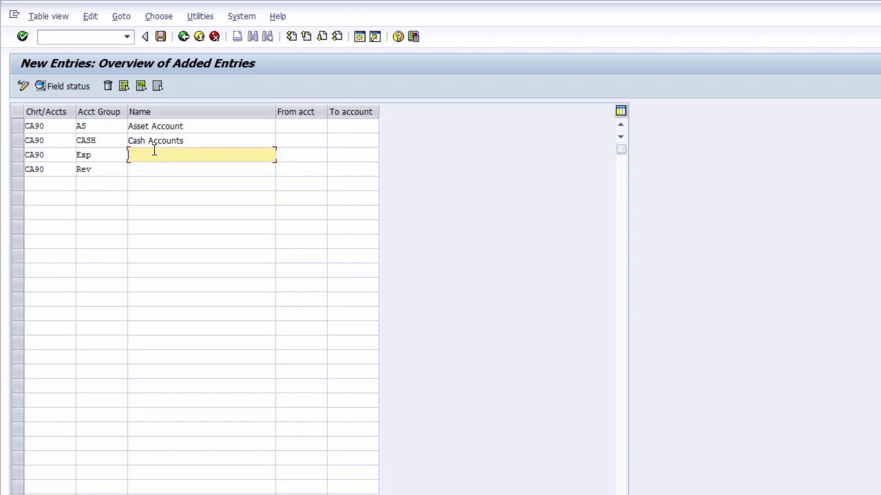
type("Expense Account")
left_click(169, 170)
type("Rec")
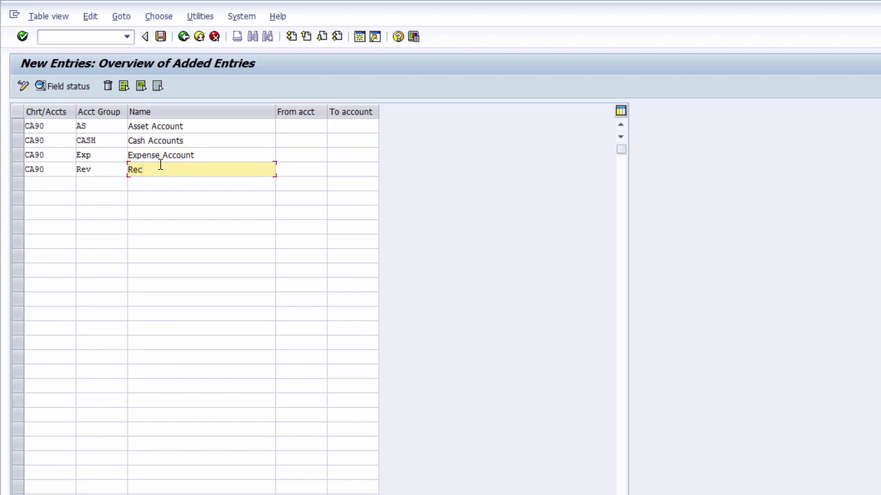
key("BackSpace")
type("venue Account")
Add a fifth entry with chart of accounts CA90, account group LIA and the name "Liabilities".
left_click(49, 182)
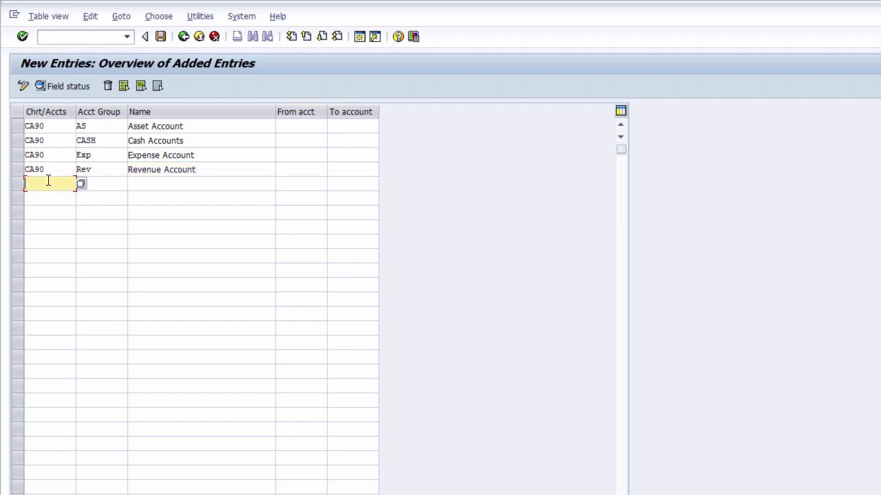
left_click_drag(51, 171, 23, 172)
key("ctrl+c")
left_click(53, 182)
key("ctrl+v")
left_click(104, 183)
type("LIA")
key("Tab")
type("Lia")
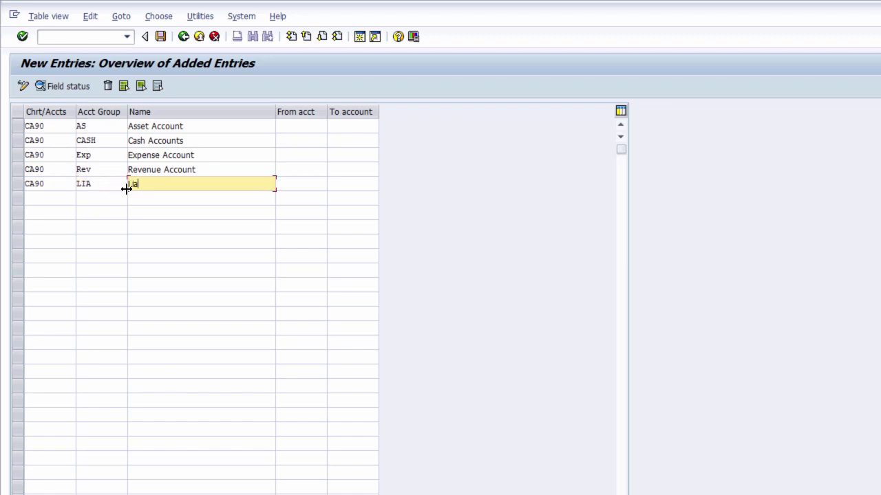
type("bilities")
Narrow the Name column and set the Asset Account number range from 10000 to 20000.
left_click(296, 125)
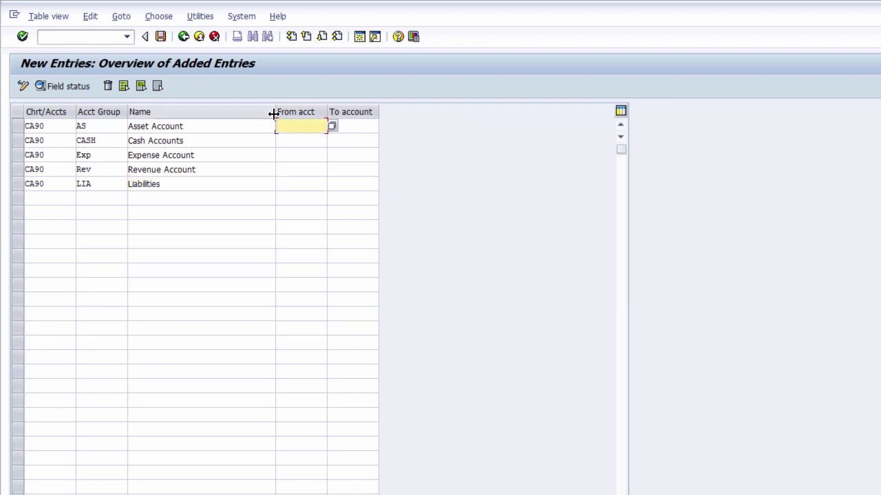
left_click_drag(278, 112, 242, 122)
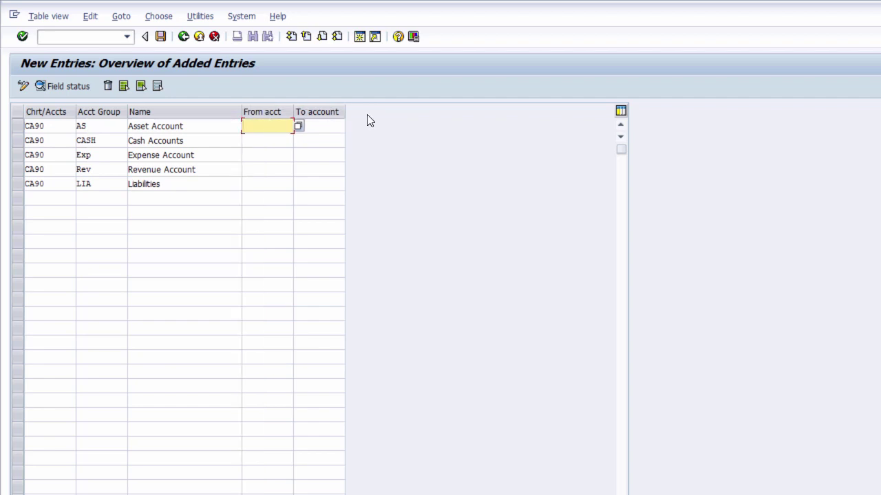
type("10000")
left_click(334, 128)
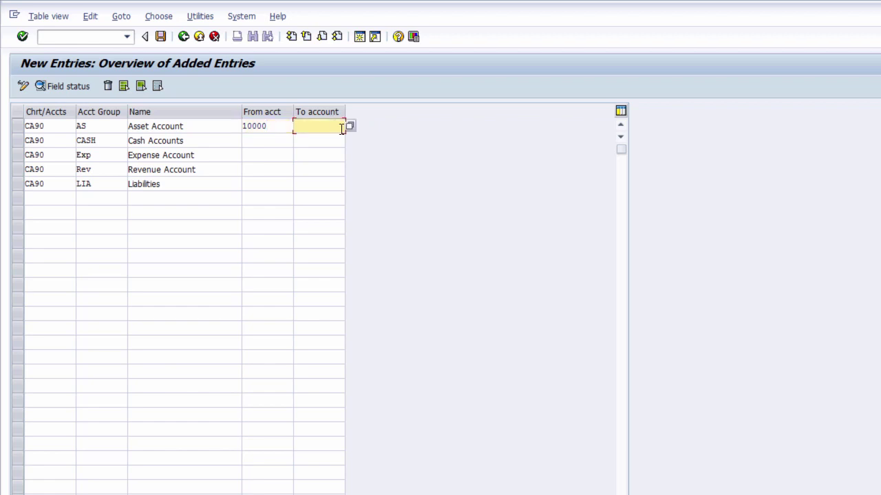
type("20000")
Set the account ranges to 20000–30000 for Cash Accounts and 30000–40000 for Expense Account.
left_click(244, 142)
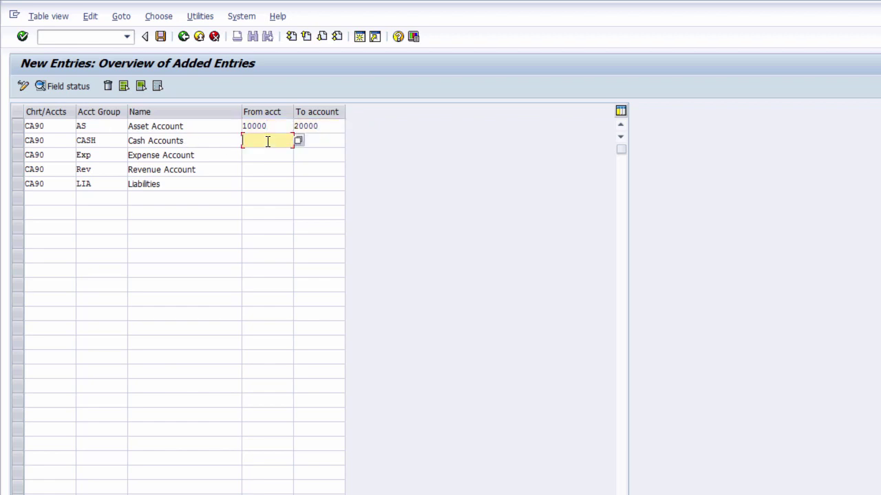
type("20000")
left_click(321, 137)
type("30000")
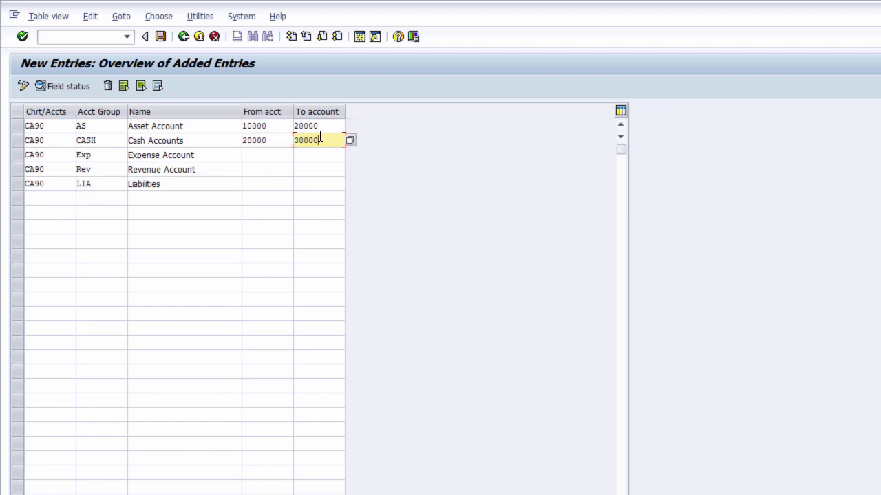
left_click(276, 156)
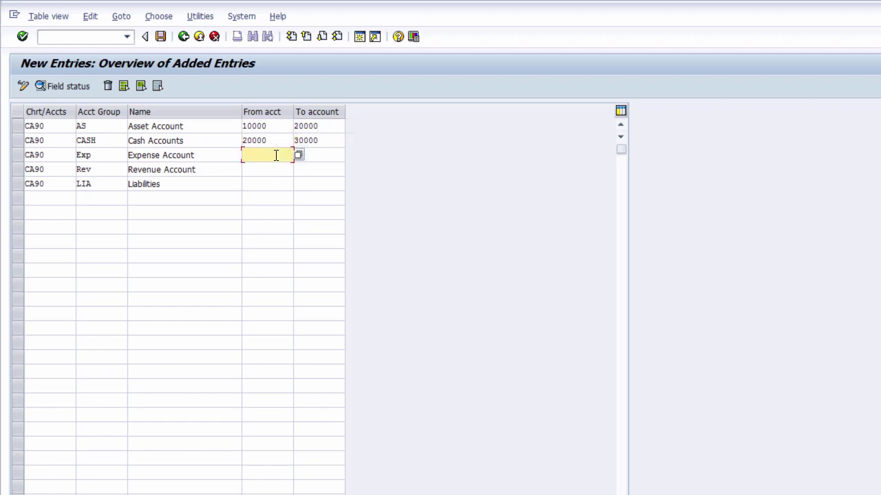
type("30000")
left_click(337, 155)
type("40000")
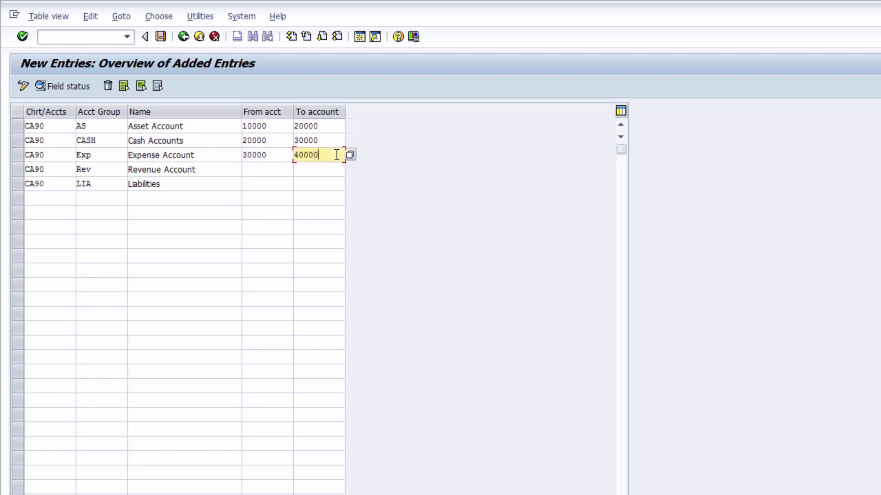
Set the account ranges to 40000–50000 for Revenue Account and 50000–60000 for Liabilities.
left_click(272, 169)
type("4")
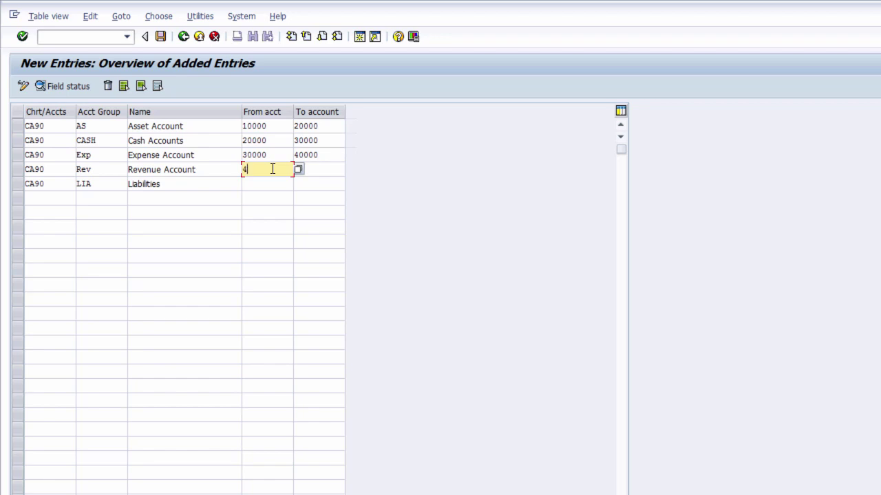
type("0000")
left_click(327, 173)
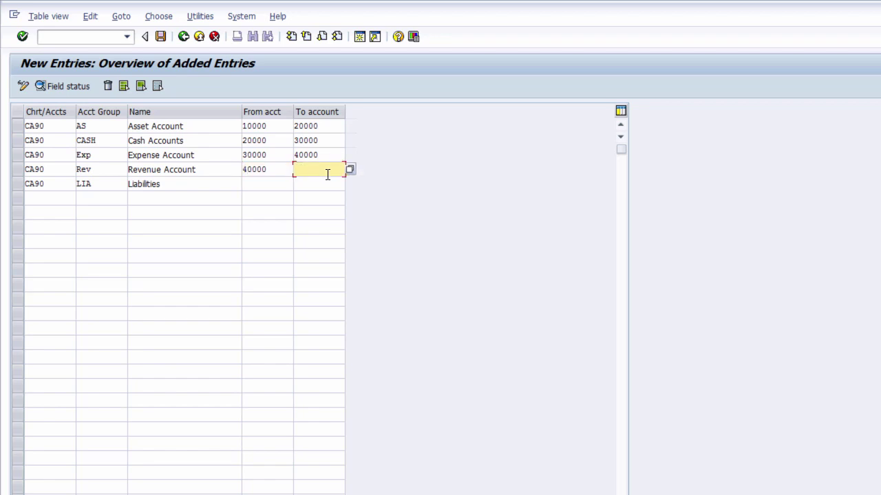
type("50000")
left_click(256, 183)
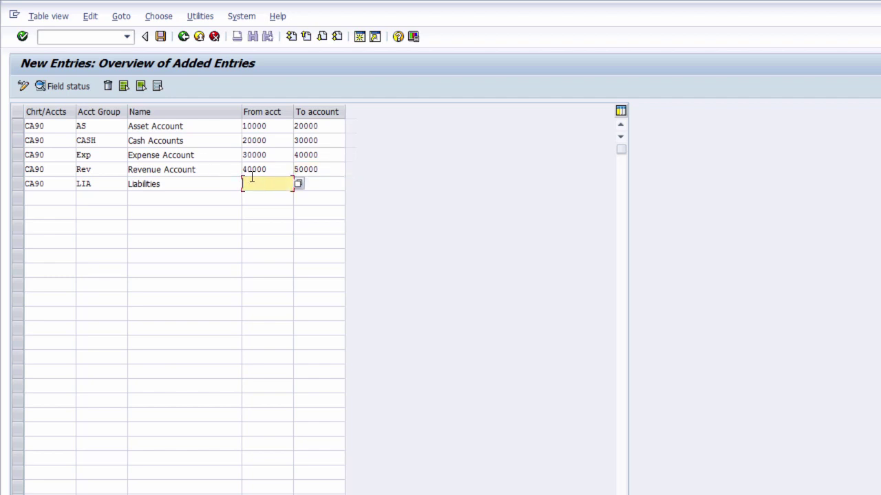
type("50000")
left_click(311, 181)
type("60000")
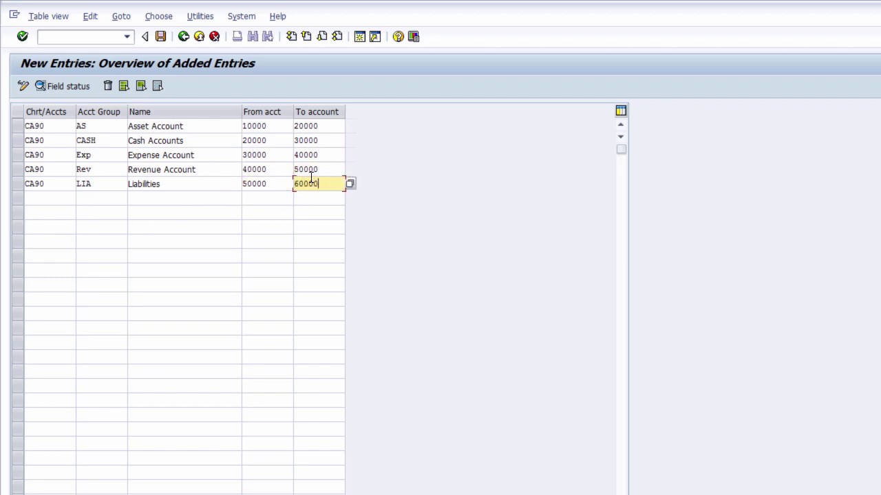
left_click(281, 183)
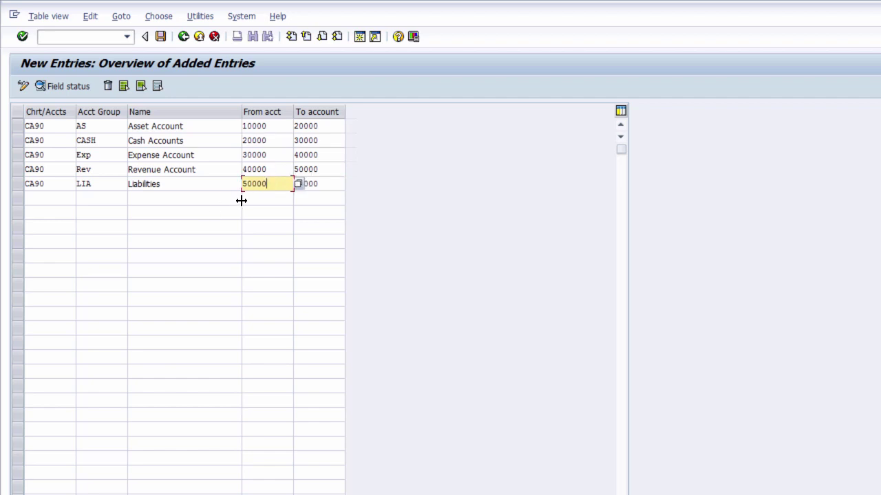
left_click(320, 141)
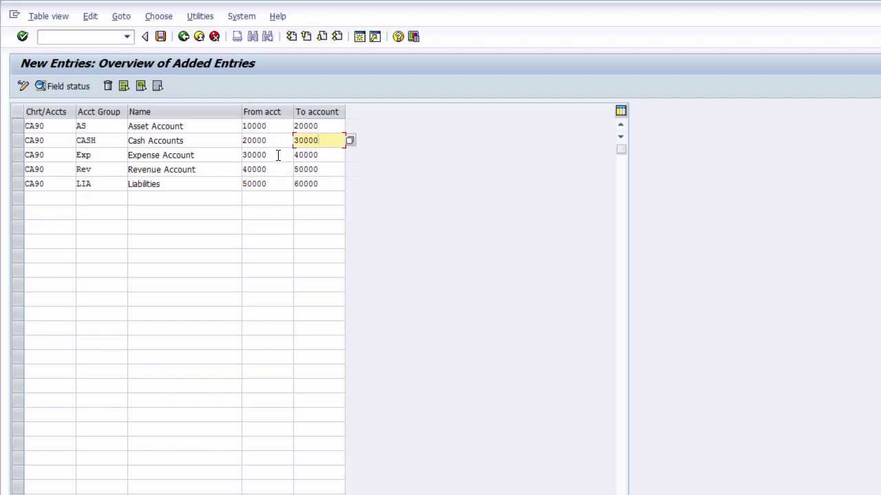
left_click(320, 155)
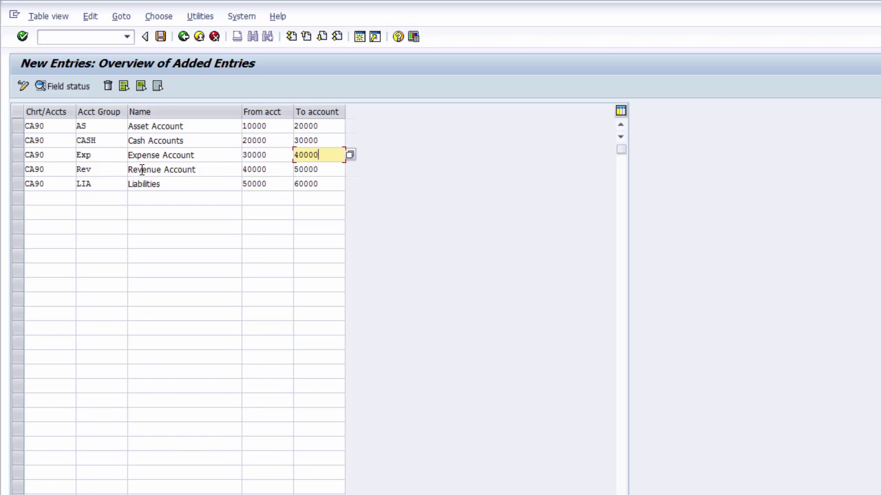
Save the new account group entries under the customizing request described as Test-IS1000.
left_click(161, 37)
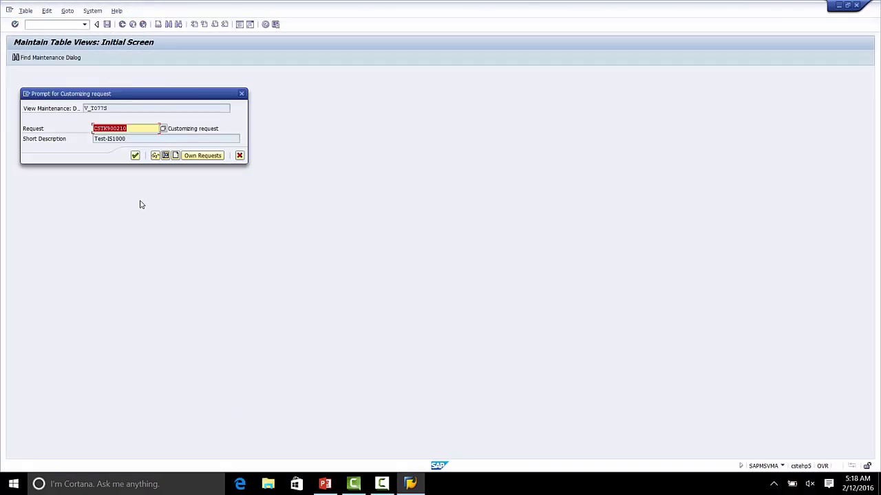
left_click(131, 128)
left_click(134, 156)
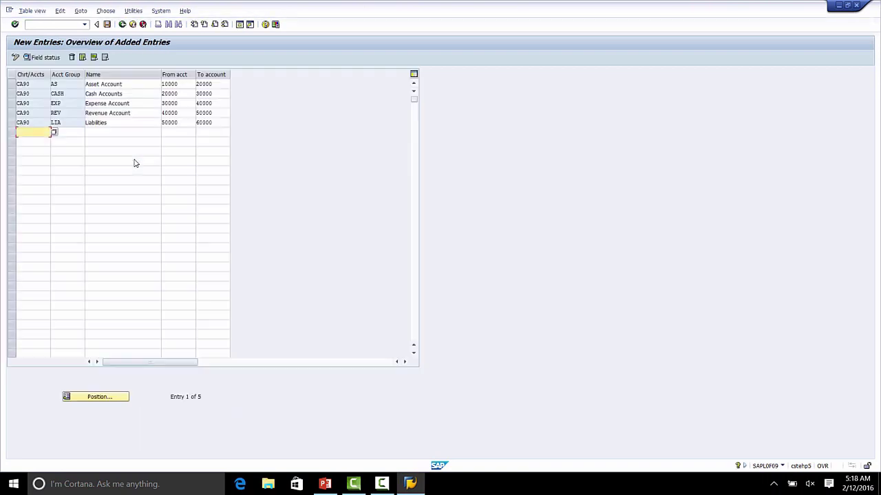
Check the chart of accounts slide in PowerPoint for the retained earnings transaction code and return to SAP.
left_click(330, 487)
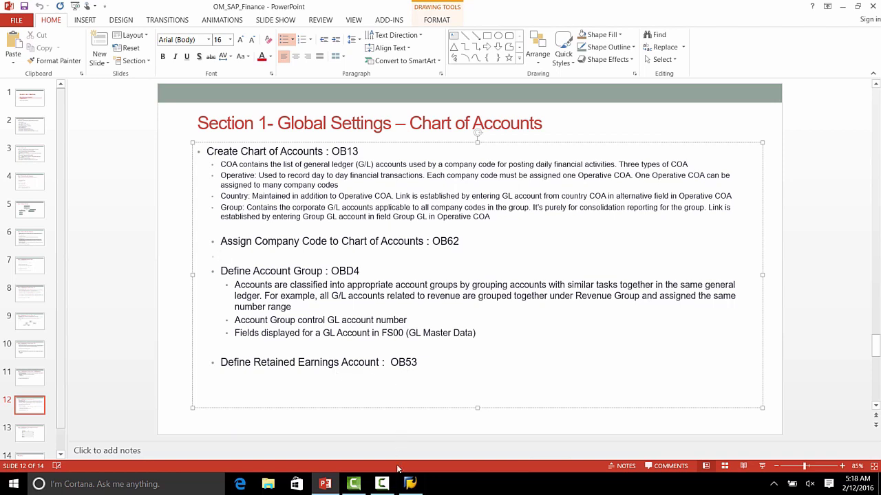
mouse_move(413, 485)
left_click(427, 465)
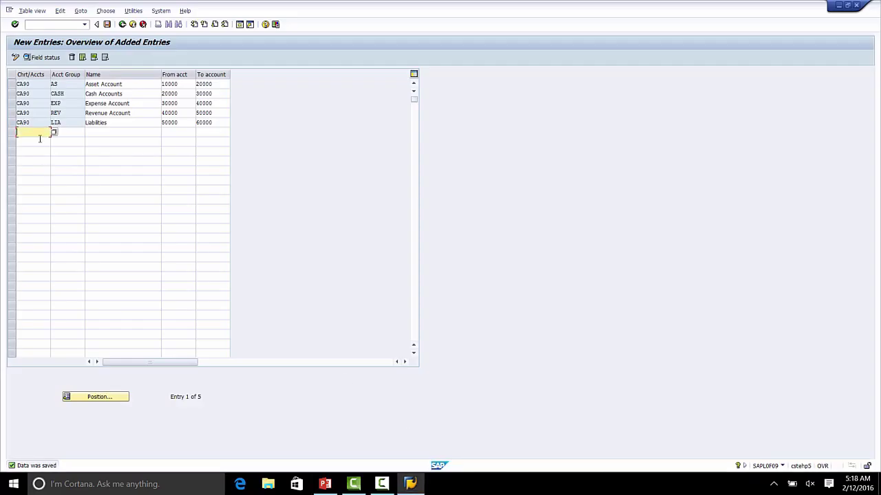
Start transaction OB53 with /nob53 and open it for chart of accounts CA90.
left_click(59, 24)
type("/nob53")
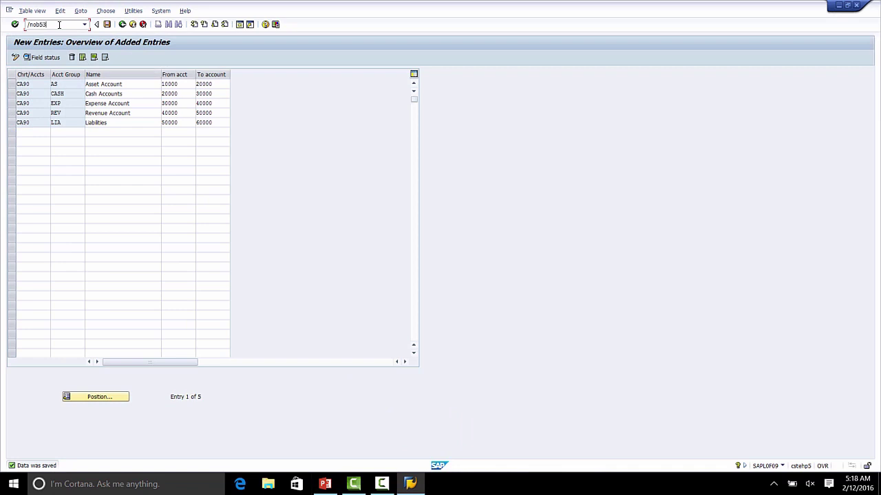
key("Return")
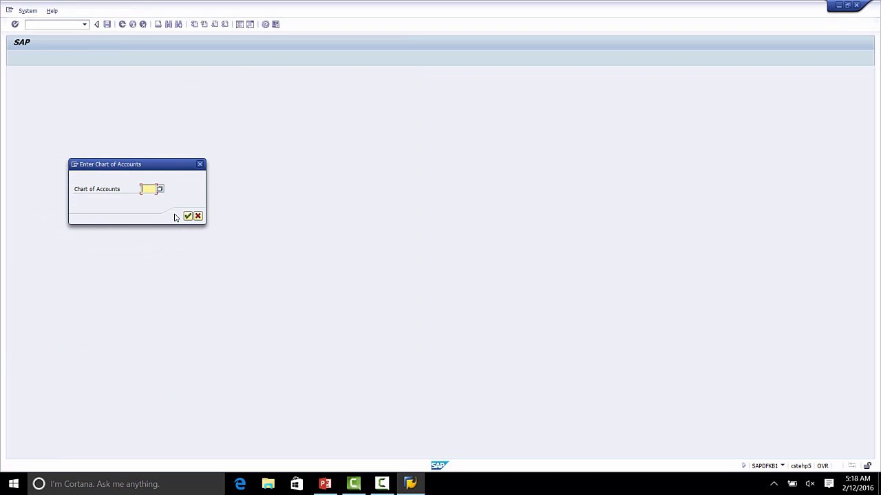
type("ca90")
key("Return")
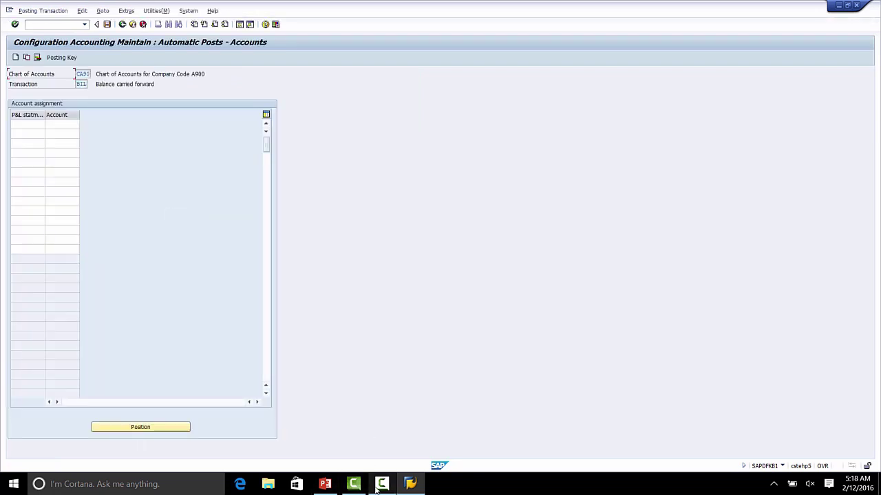
Switch to PowerPoint to review the retained earnings example on slide 13, and return to the SAP account assignment.
left_click(333, 485)
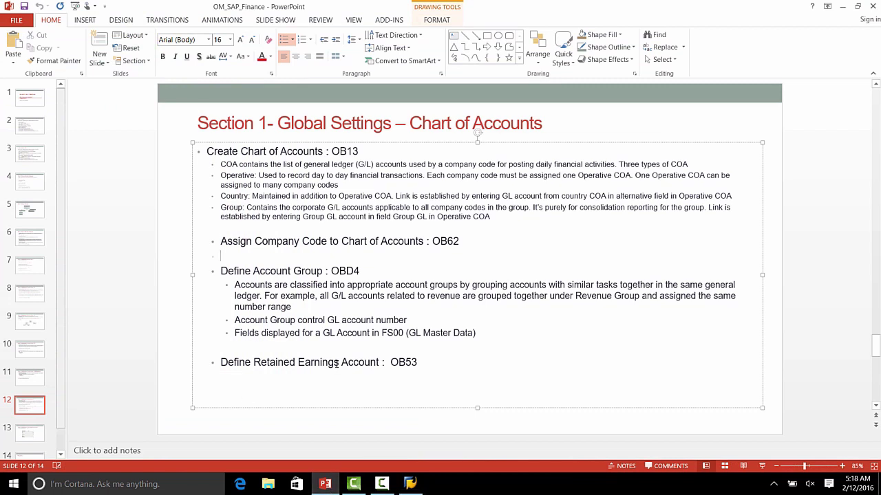
left_click(41, 430)
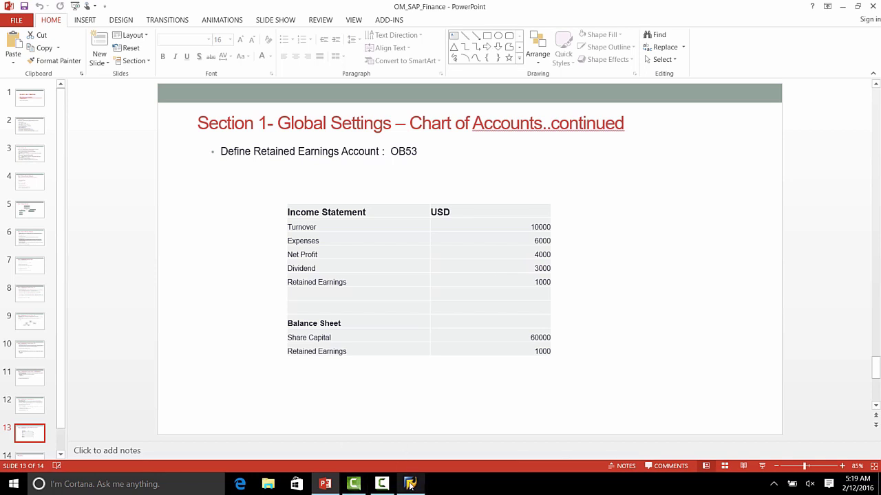
mouse_move(411, 485)
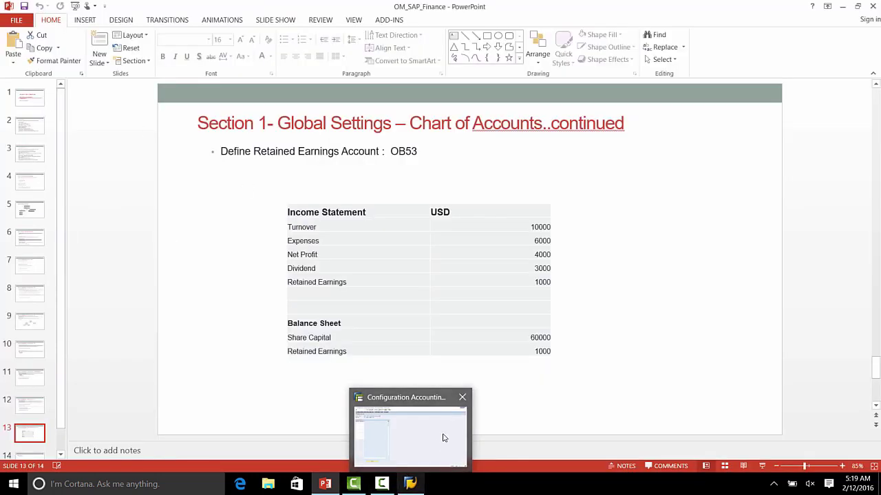
left_click(444, 438)
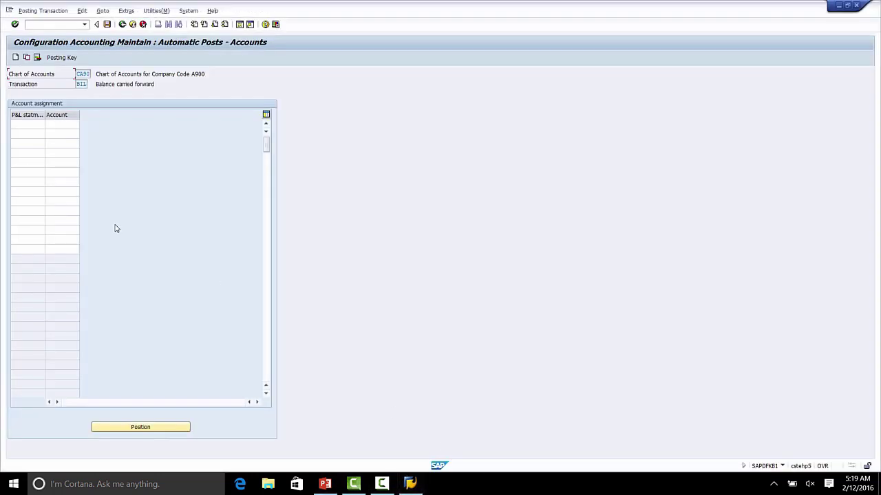
Assign G/L account 653000 to P&L statement account type X for the balance carried forward in chart of accounts CA90.
left_click(31, 125)
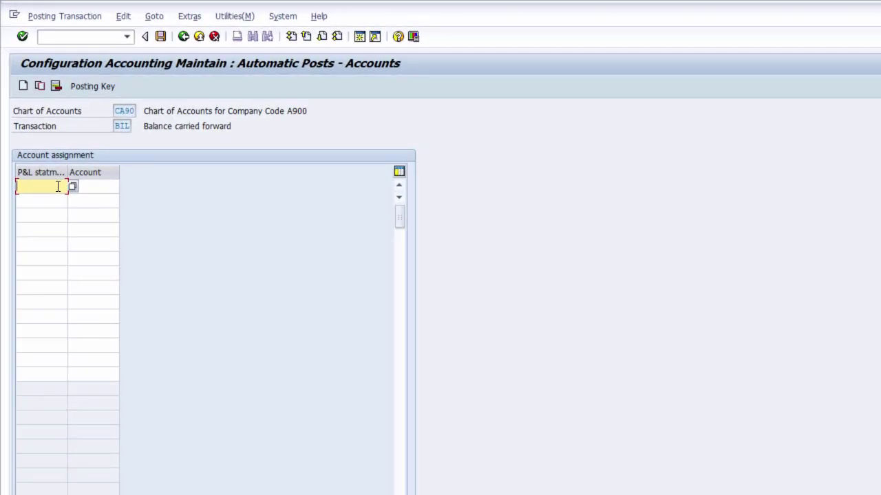
type("X")
key("Tab")
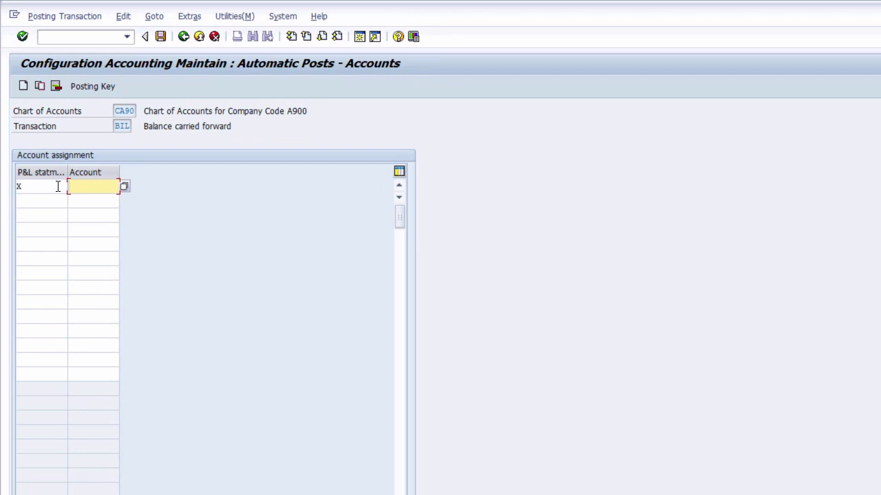
type("653000")
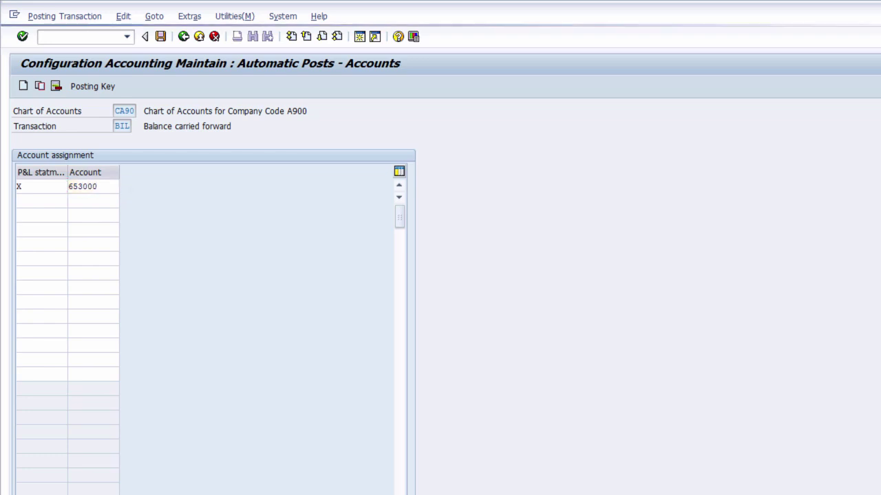
key("Return")
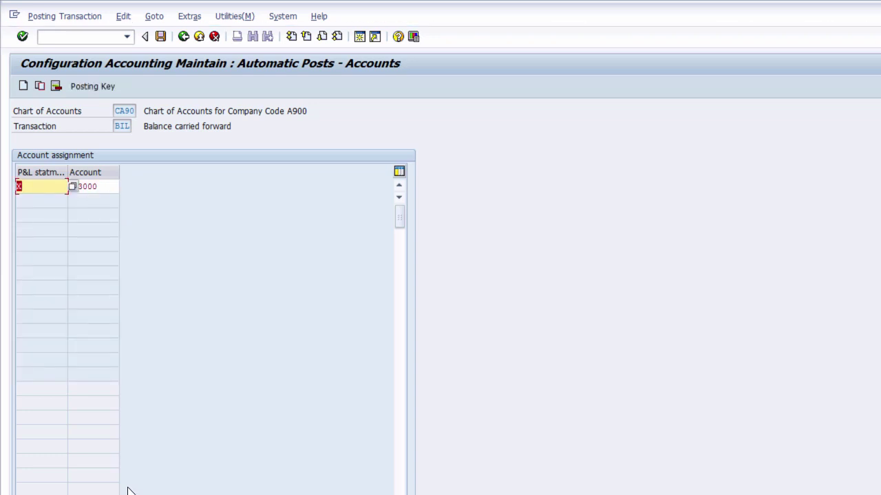
Save the retained earnings account assignment under the customizing request described as Test-IS1000.
key("Return")
left_click(159, 36)
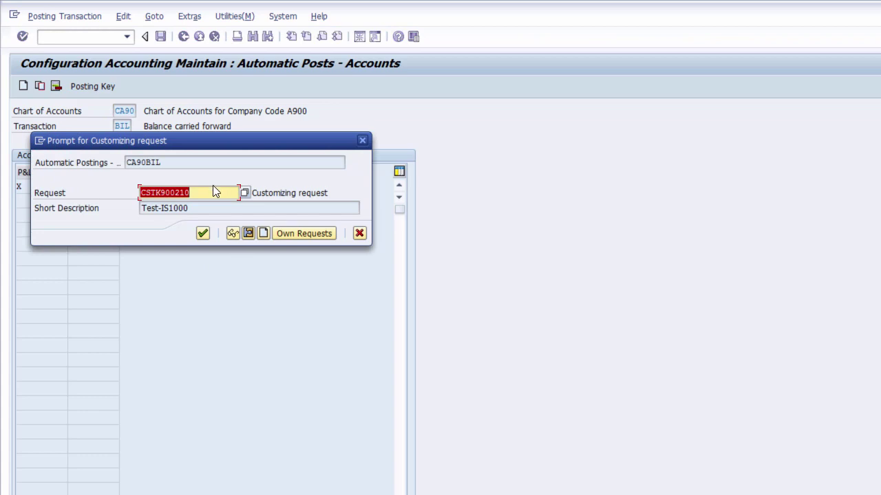
left_click(202, 233)
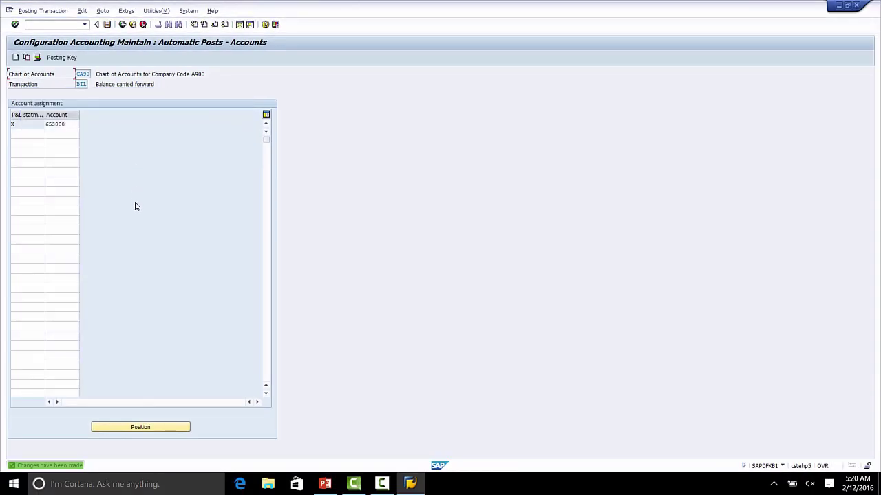